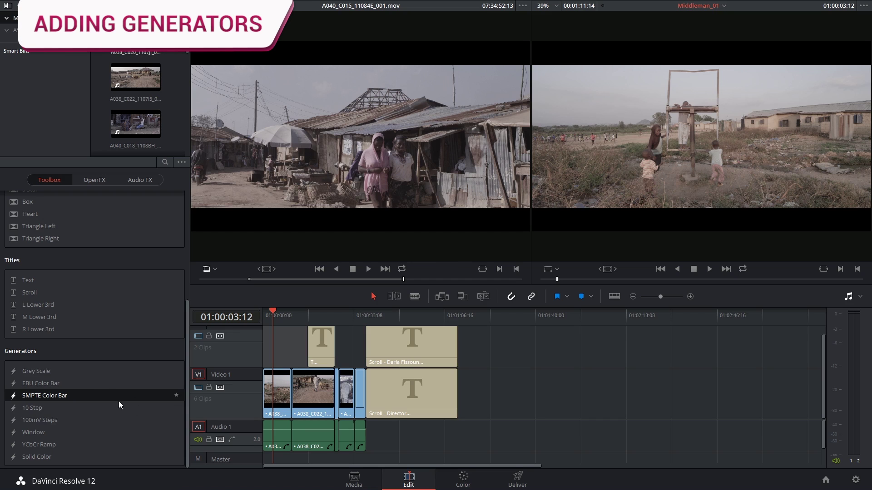
- Insert an SMPTE Color Bar generator at the start of V1, shifting the edit and closing the gap
{"action": "key", "text": "ctrl+a"}
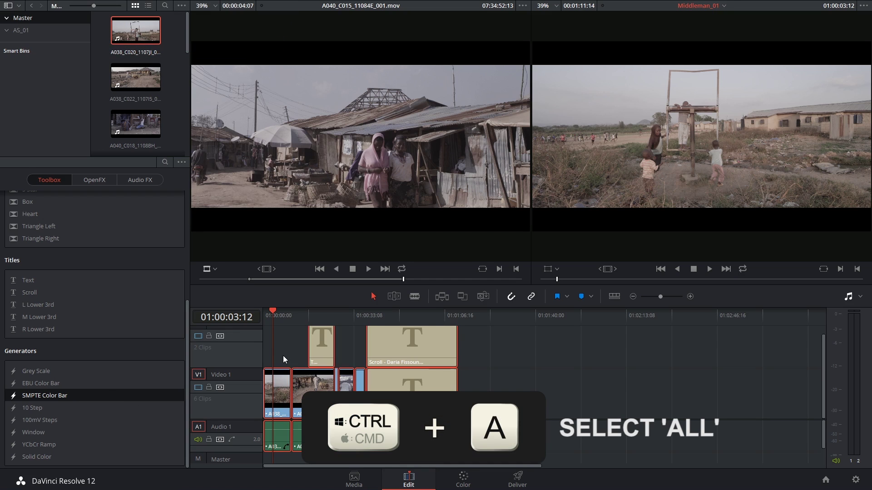
{"action": "left_click_drag", "start_coordinate": [285, 379], "coordinate": [355, 379]}
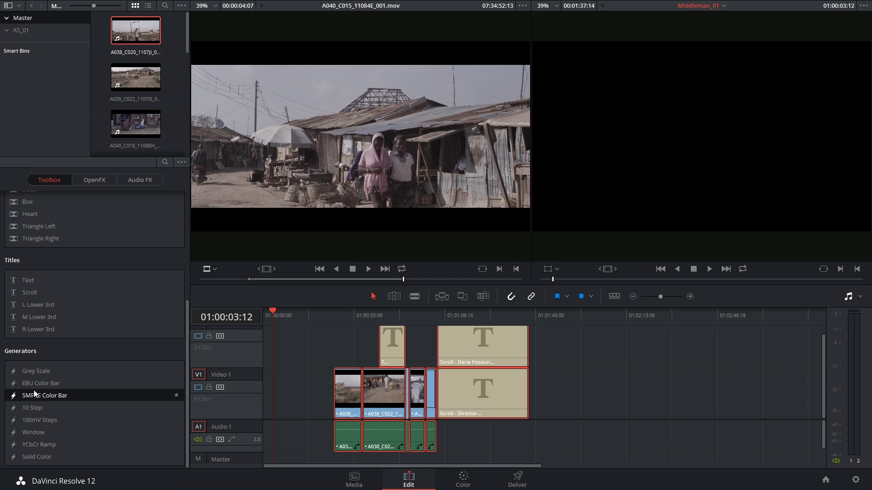
{"action": "left_click_drag", "start_coordinate": [37, 396], "coordinate": [264, 398]}
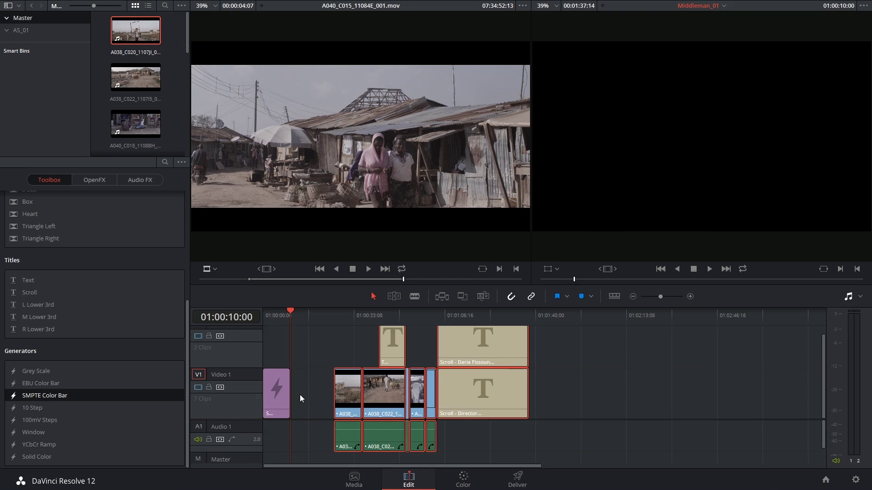
{"action": "key", "text": "Delete"}
{"action": "left_click_drag", "start_coordinate": [281, 316], "coordinate": [280, 317]}
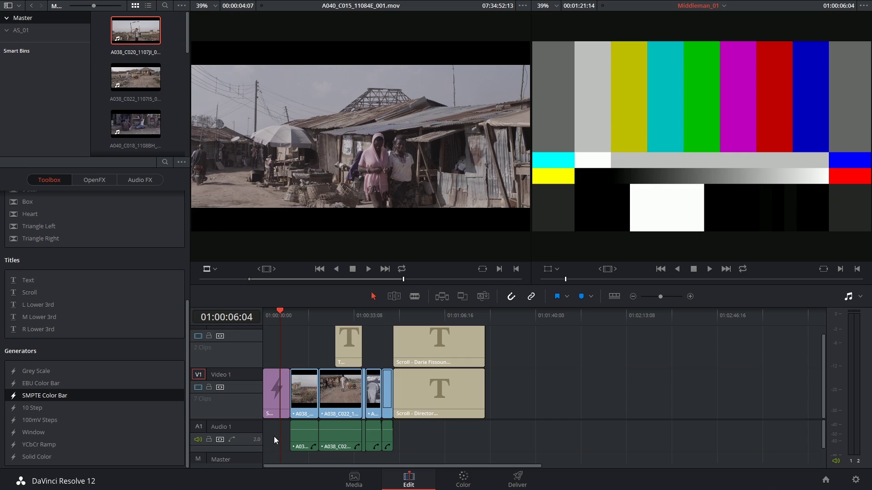
- Replace the opening V1 clip with EBU Color Bar, then with Grey Scale
{"action": "left_click_drag", "start_coordinate": [36, 383], "coordinate": [266, 389]}
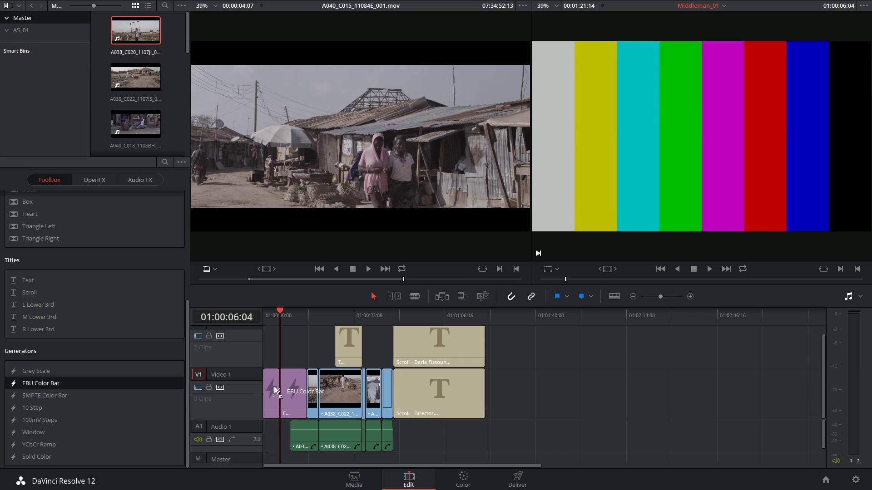
{"action": "key", "text": "Down"}
{"action": "left_click", "coordinate": [271, 318]}
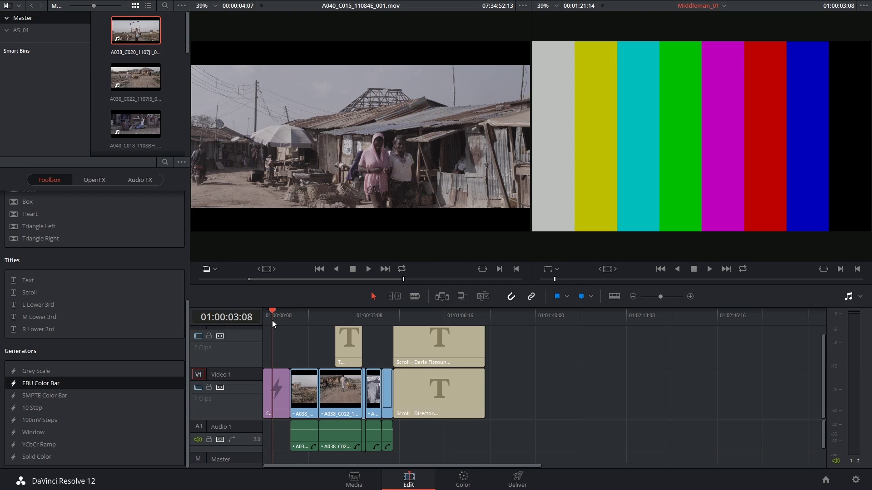
{"action": "left_click_drag", "start_coordinate": [41, 371], "coordinate": [265, 387]}
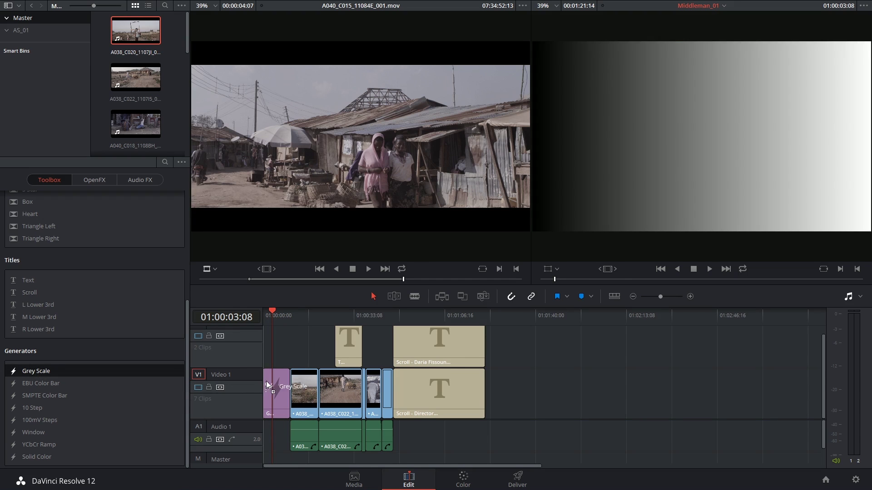
{"action": "key", "text": "Down"}
{"action": "left_click", "coordinate": [273, 315]}
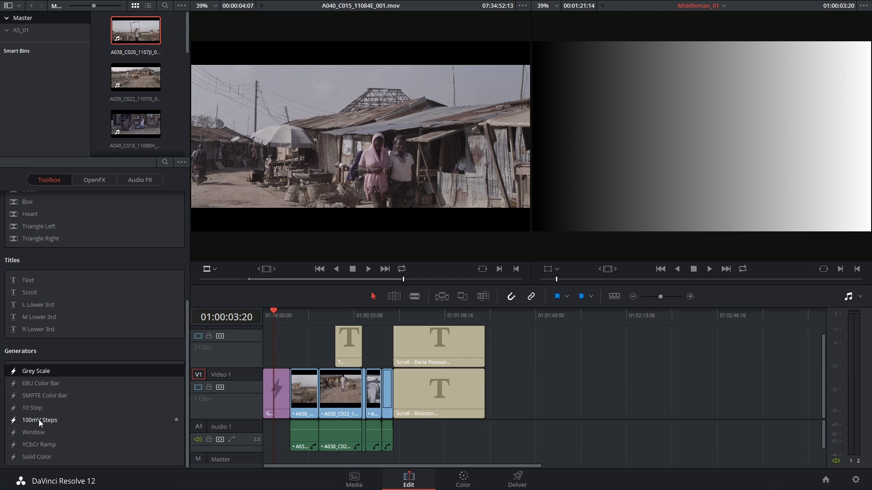
- Swap the opening clip to 10 Step and finally to the YCbCr Ramp generator
{"action": "left_click_drag", "start_coordinate": [41, 408], "coordinate": [272, 391]}
{"action": "key", "text": "Down"}
{"action": "key", "text": "Up"}
{"action": "left_click_drag", "start_coordinate": [40, 445], "coordinate": [265, 389]}
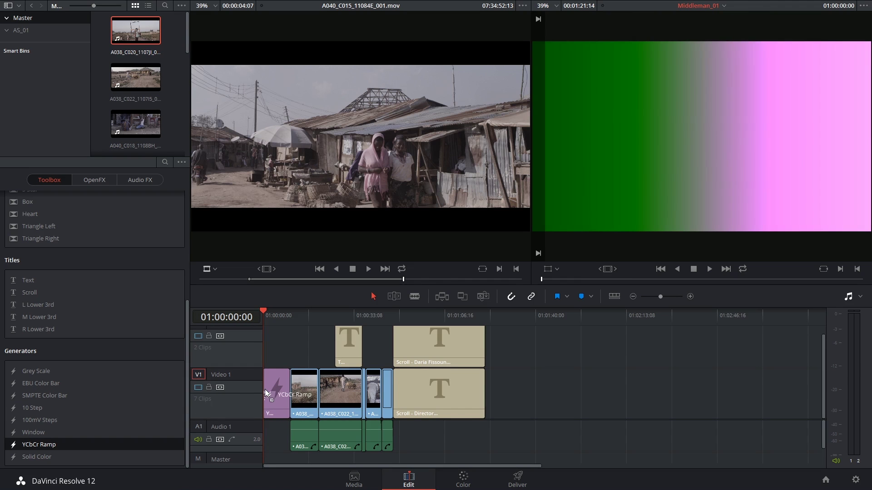
{"action": "key", "text": "Down"}
{"action": "left_click_drag", "start_coordinate": [279, 323], "coordinate": [274, 322]}
{"action": "left_click", "coordinate": [33, 456]}
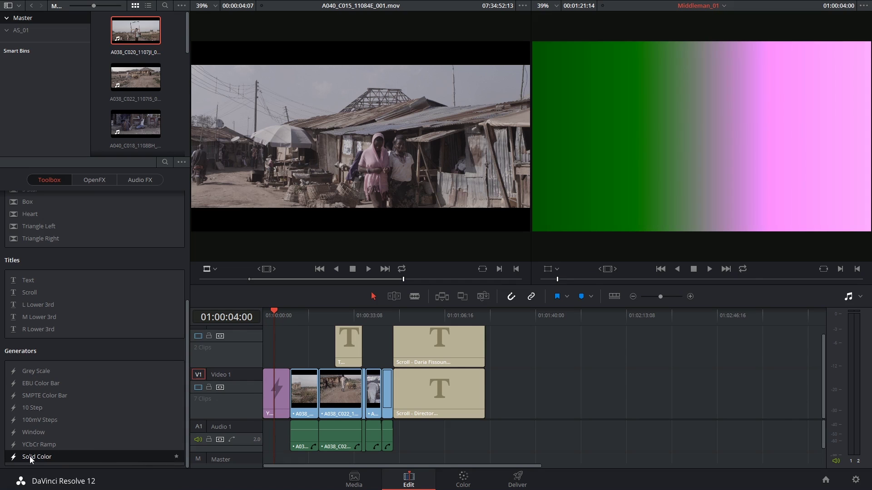
- Swap in a black Solid Color matte at the start, then select and shift the later clips right
{"action": "left_click_drag", "start_coordinate": [29, 456], "coordinate": [270, 391]}
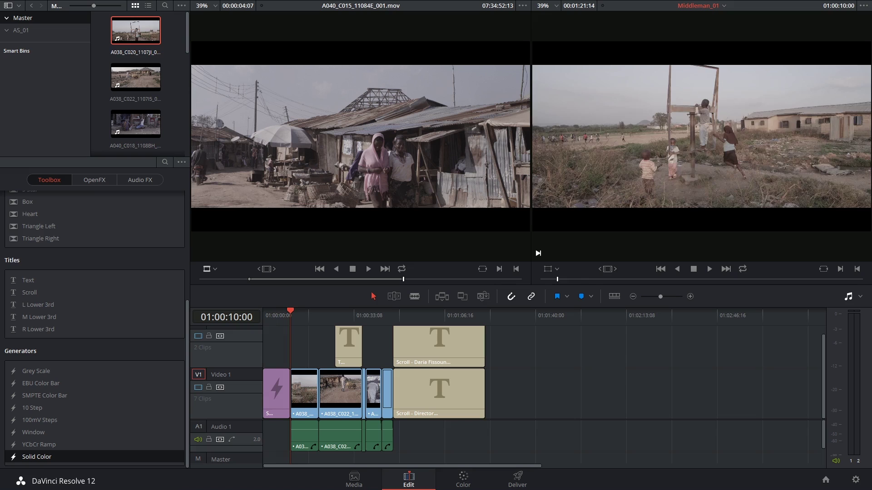
{"action": "left_click", "coordinate": [274, 323]}
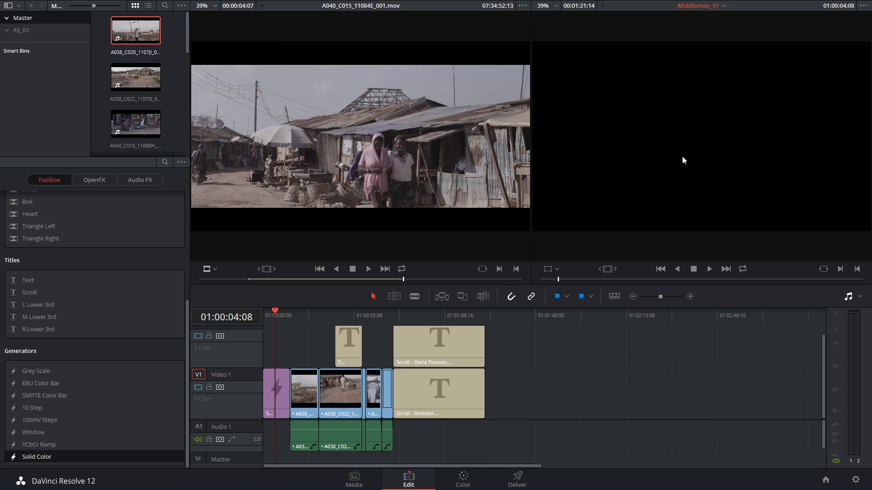
{"action": "left_click_drag", "start_coordinate": [526, 341], "coordinate": [378, 394]}
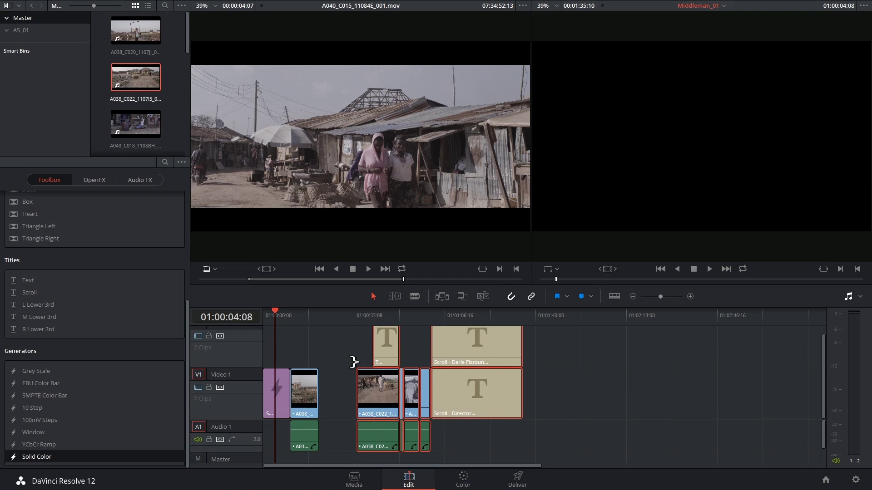
{"action": "left_click_drag", "start_coordinate": [286, 315], "coordinate": [331, 323]}
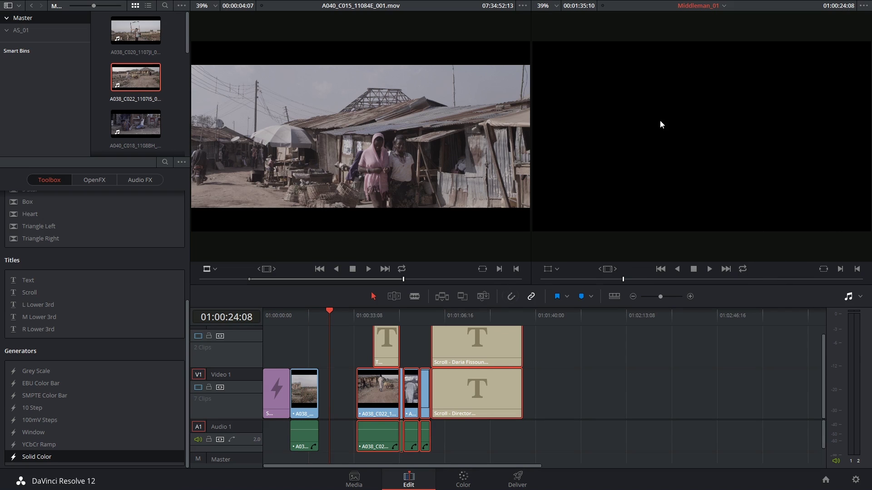
- Deselect all clips, select the Solid Color matte, and park the playhead over it
{"action": "left_click", "coordinate": [337, 314]}
{"action": "key", "text": "ctrl+shift+a"}
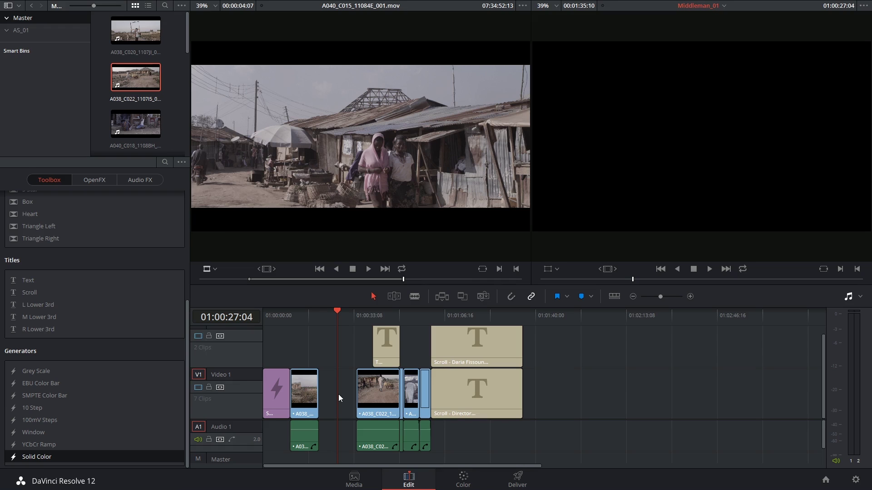
{"action": "left_click", "coordinate": [283, 389]}
{"action": "left_click", "coordinate": [279, 317]}
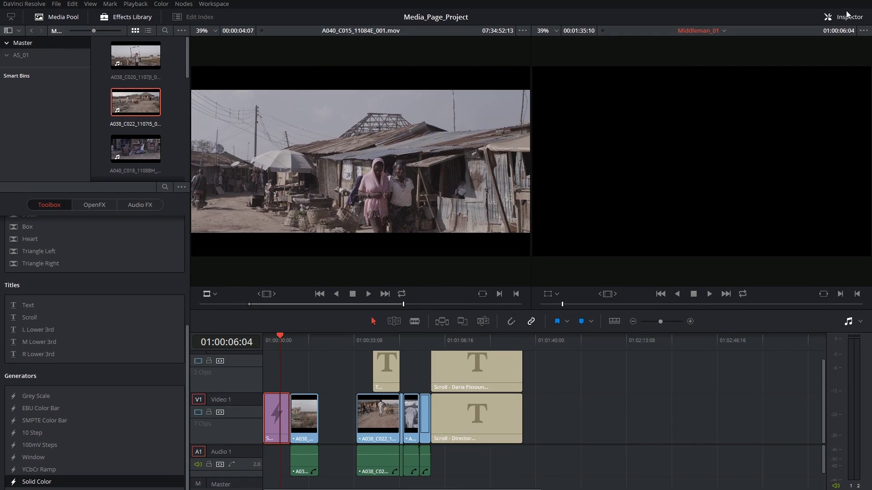
- Try light blue and green for the matte, then save a yellow-green as a custom colour
{"action": "left_click", "coordinate": [846, 15]}
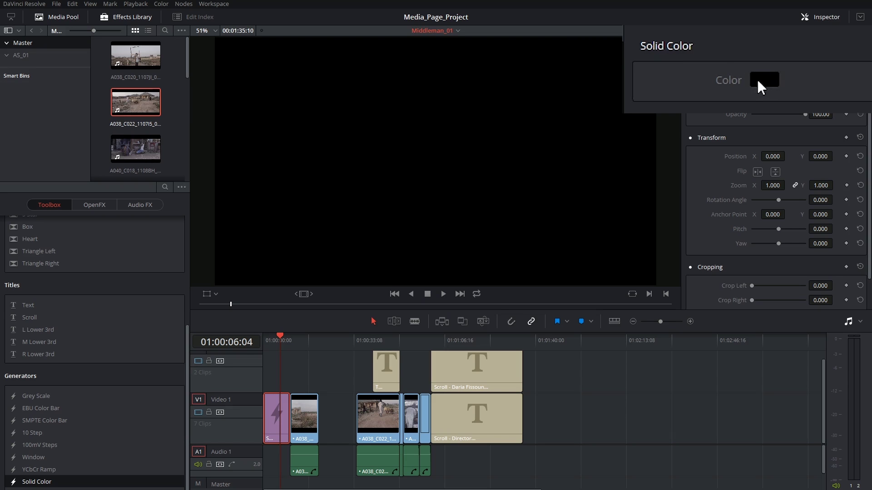
{"action": "left_click", "coordinate": [757, 57]}
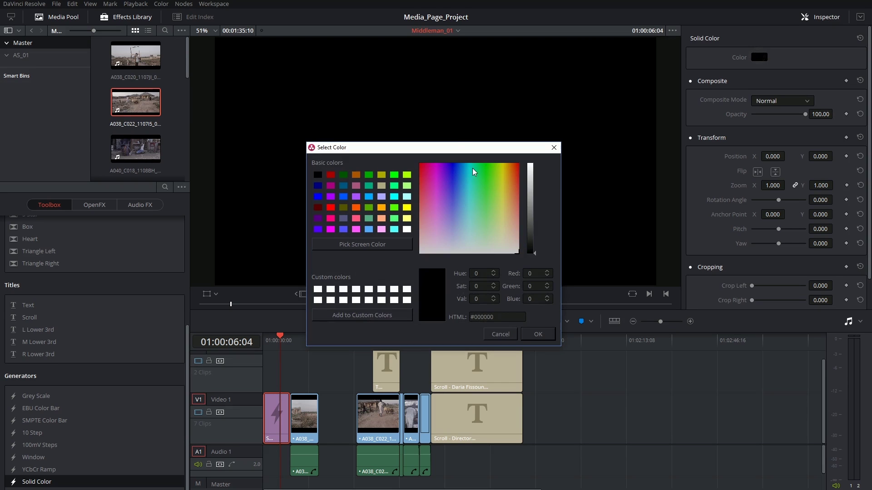
{"action": "left_click_drag", "start_coordinate": [459, 148], "coordinate": [626, 203]}
{"action": "left_click", "coordinate": [535, 231]}
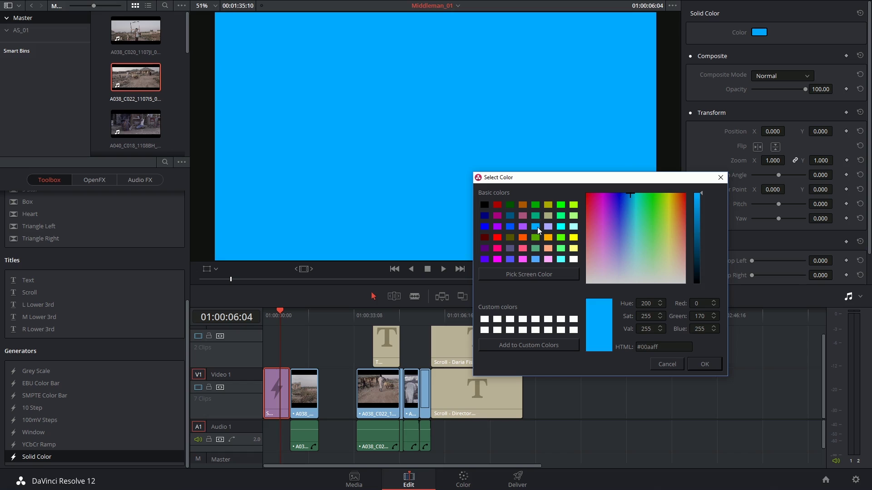
{"action": "left_click_drag", "start_coordinate": [634, 236], "coordinate": [655, 199]}
{"action": "left_click", "coordinate": [661, 198]}
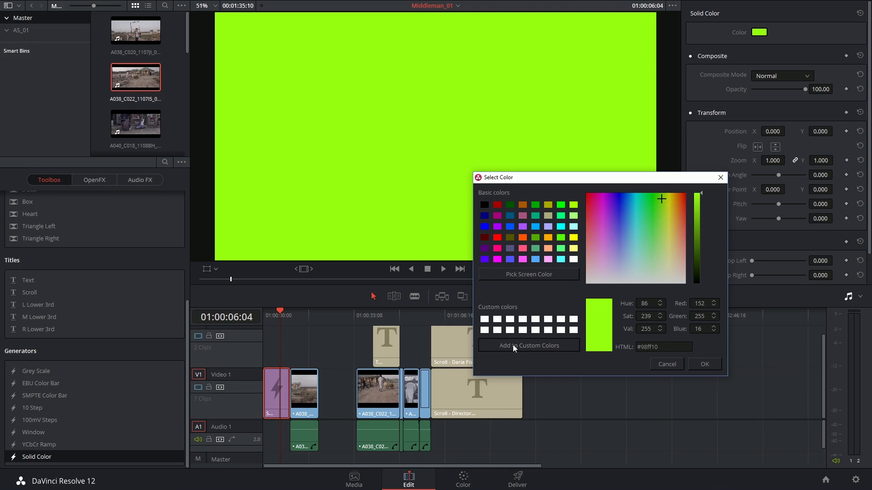
{"action": "left_click", "coordinate": [528, 345]}
- Sample light yellow #ffff7f from the screen and apply it to the matte
{"action": "left_click", "coordinate": [652, 302]}
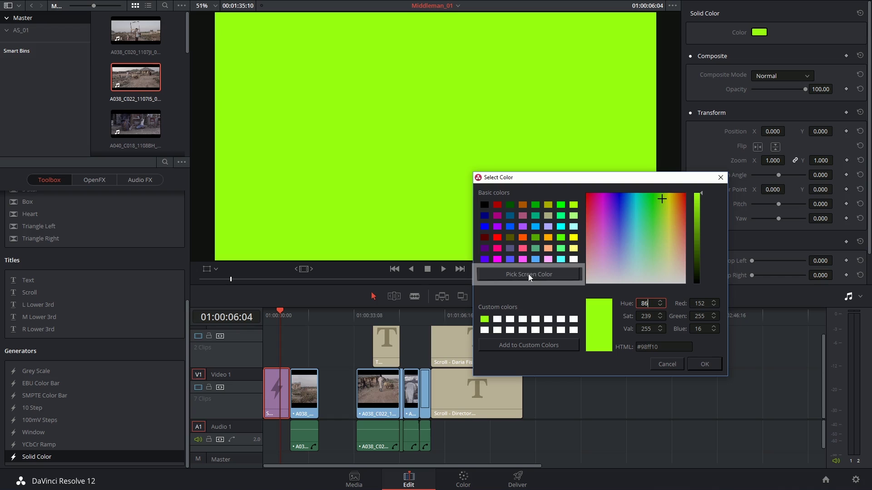
{"action": "left_click", "coordinate": [529, 274]}
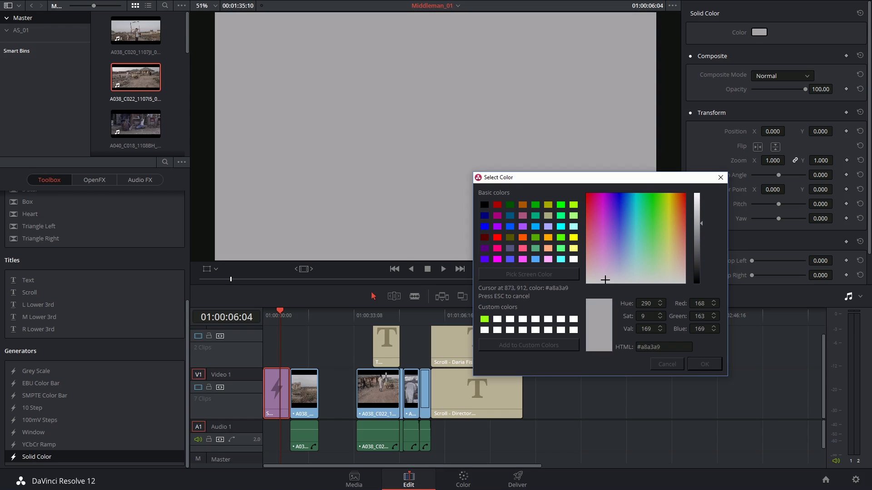
{"action": "left_click", "coordinate": [573, 248]}
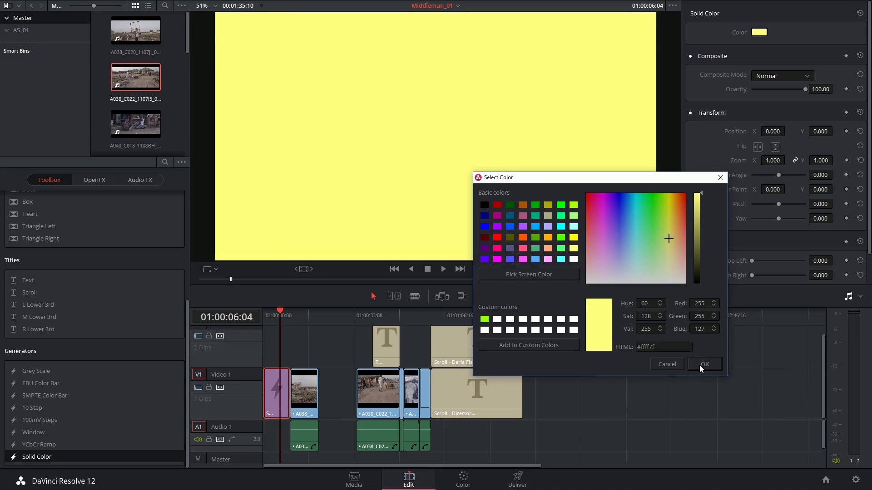
{"action": "left_click", "coordinate": [702, 364]}
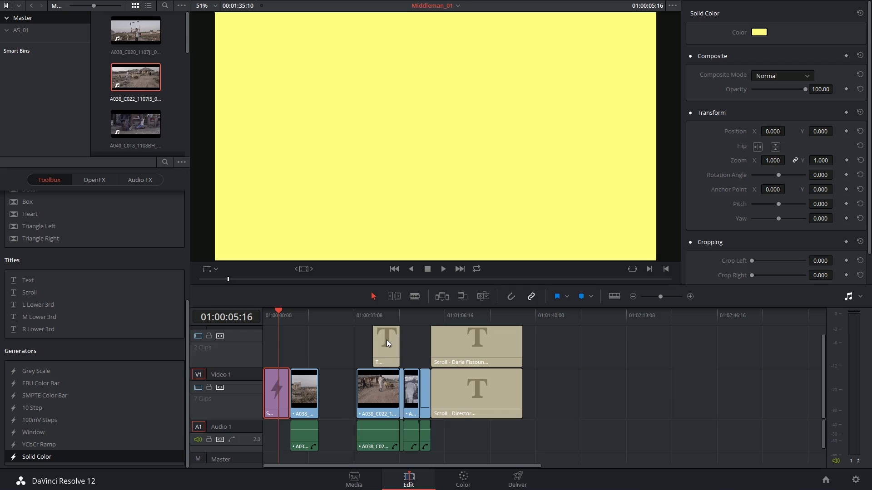
- Move both scroll credit clips up one track and slide the solid matte beneath them
{"action": "mouse_move", "coordinate": [384, 342]}
{"action": "left_mouse_down"}
{"action": "mouse_move", "coordinate": [276, 350]}
{"action": "mouse_move", "coordinate": [387, 345]}
{"action": "left_mouse_up"}
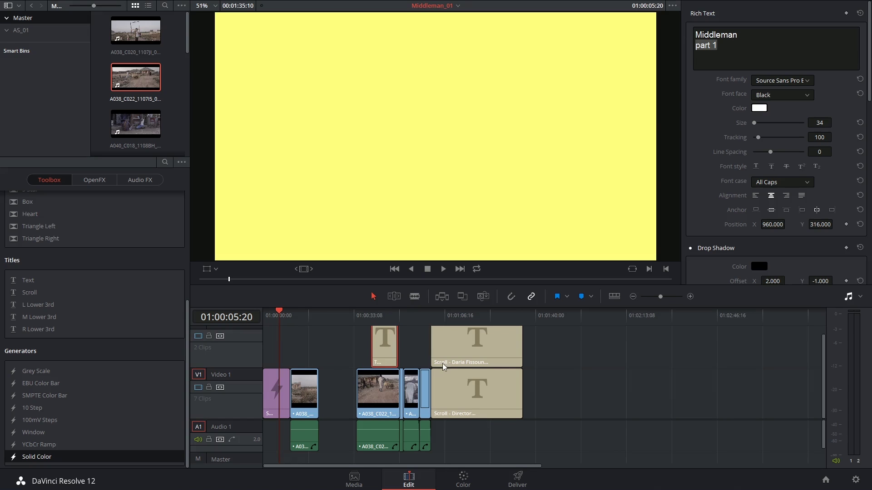
{"action": "left_click_drag", "start_coordinate": [560, 388], "coordinate": [481, 355]}
{"action": "left_click_drag", "start_coordinate": [492, 388], "coordinate": [517, 389]}
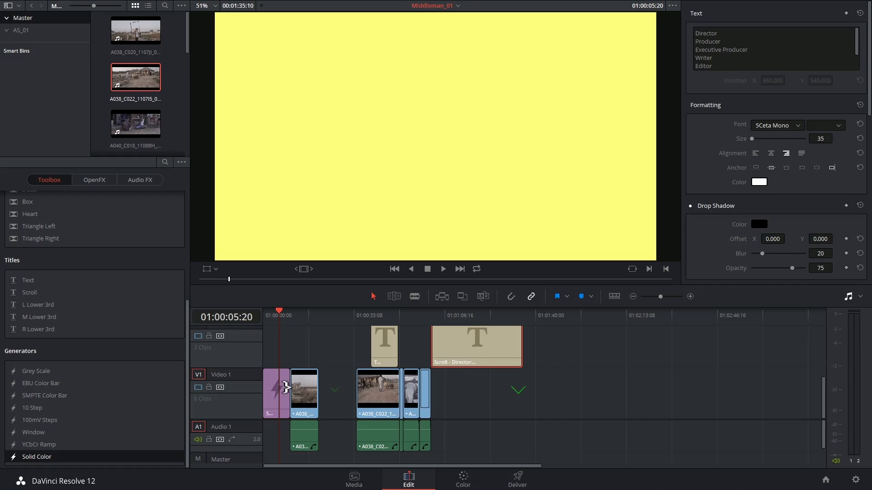
{"action": "left_click_drag", "start_coordinate": [286, 387], "coordinate": [446, 400]}
- Recolour the matte dark red and play back the credits over it
{"action": "left_click", "coordinate": [478, 315]}
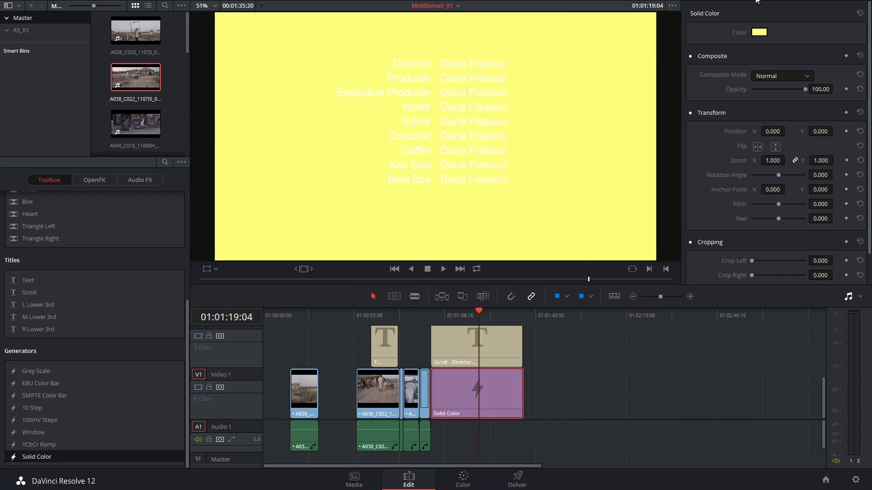
{"action": "left_click", "coordinate": [759, 32]}
{"action": "left_click", "coordinate": [320, 183]}
{"action": "key", "text": "Return"}
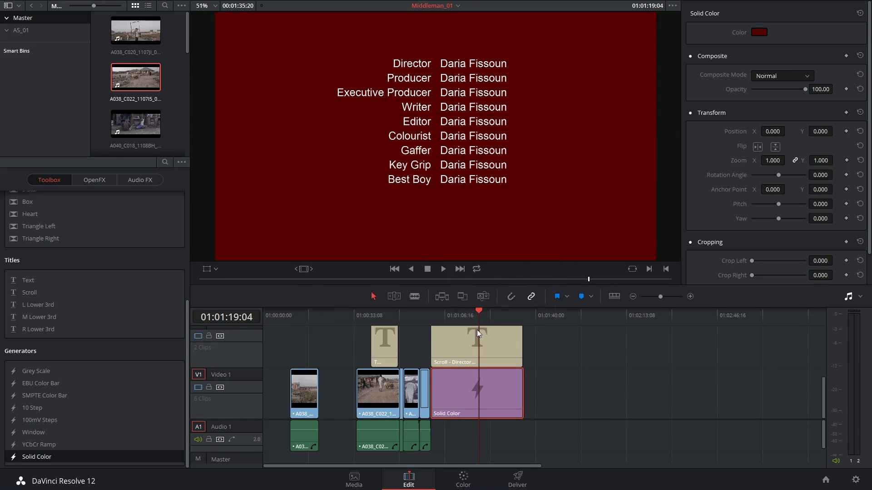
{"action": "key", "text": "space"}
{"action": "left_click_drag", "start_coordinate": [507, 321], "coordinate": [278, 327]}
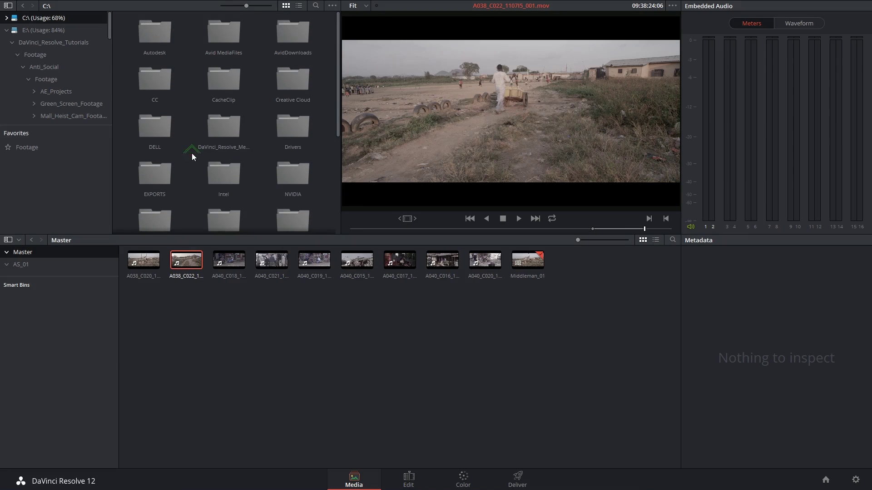
- Import [47-47]c.png from DaVinci_Notes onto Video 2's start and check the 5-second still duration
{"action": "scroll", "coordinate": [36, 83], "scroll_direction": "down", "scroll_amount": 3}
{"action": "scroll", "coordinate": [22, 96], "scroll_direction": "down", "scroll_amount": 3}
{"action": "left_click", "coordinate": [54, 67]}
{"action": "scroll", "coordinate": [227, 136], "scroll_direction": "down", "scroll_amount": 10}
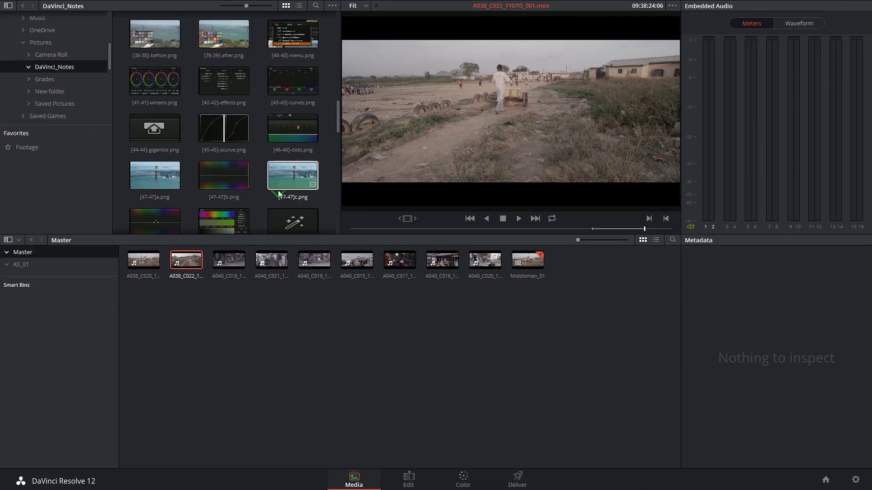
{"action": "left_click_drag", "start_coordinate": [293, 144], "coordinate": [257, 361]}
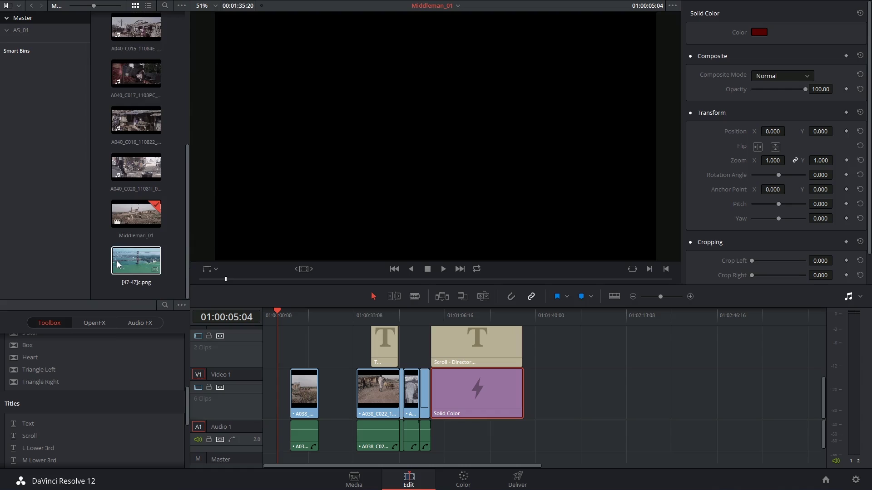
{"action": "left_click_drag", "start_coordinate": [137, 261], "coordinate": [285, 338]}
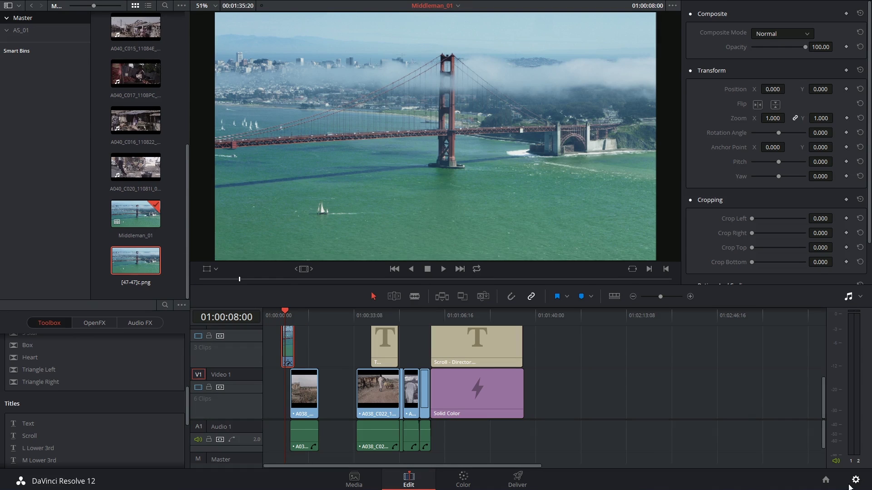
{"action": "left_click", "coordinate": [854, 481]}
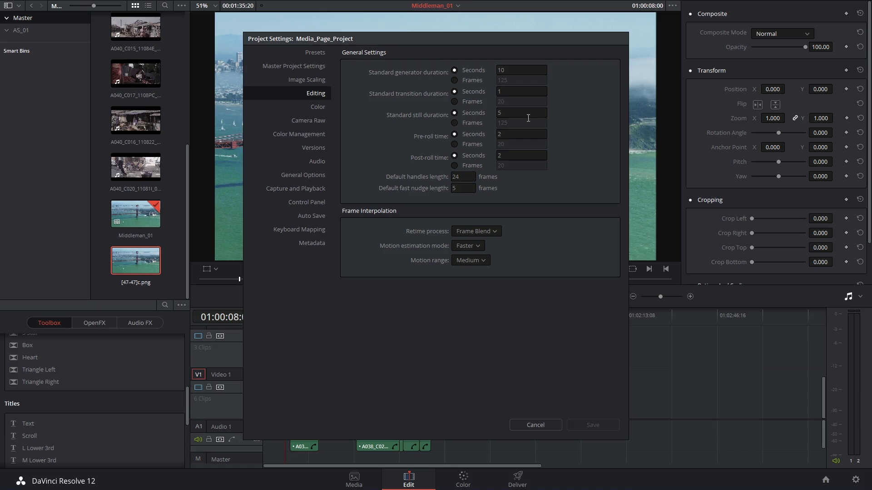
{"action": "left_click", "coordinate": [509, 113]}
- Cancel the Project Settings dialog without saving any changes
{"action": "left_click", "coordinate": [535, 424]}
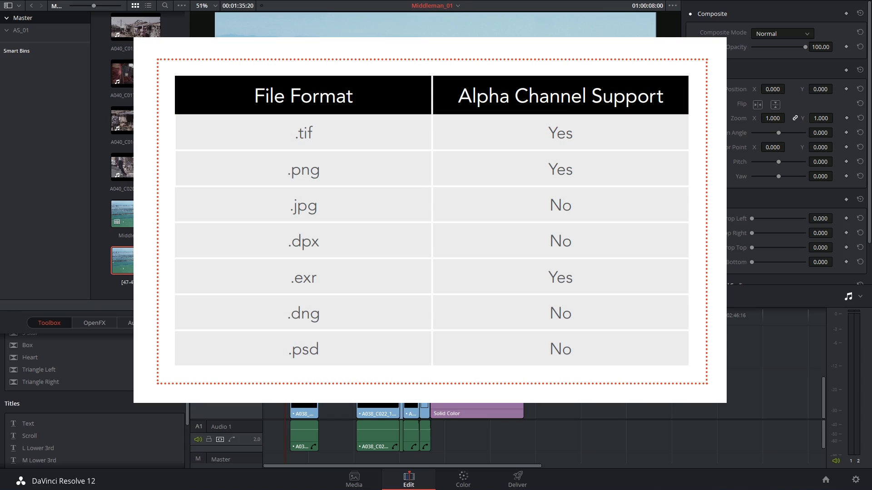